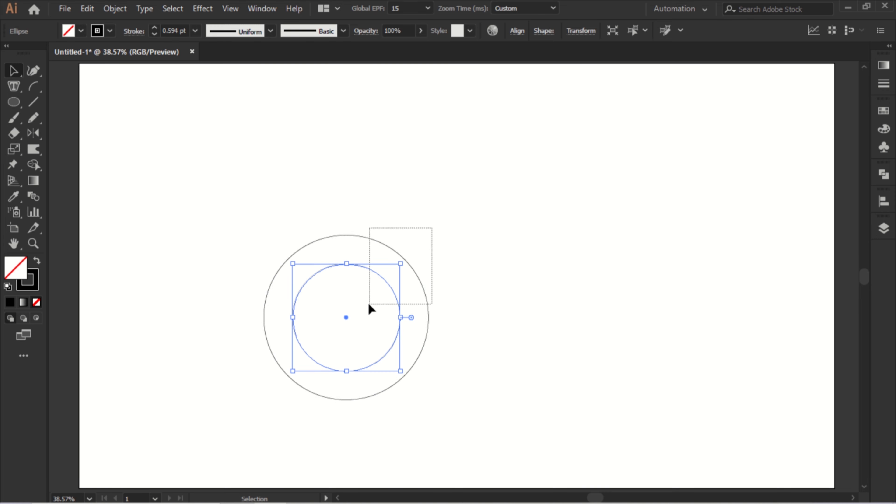
# Step: Duplicate the concentric circle pair into a three-pair cloud arrangement, enlarge the whole group proportionally and move it near the artboard's centre
pyautogui.moveTo(367, 302); pyautogui.dragTo(424, 219)
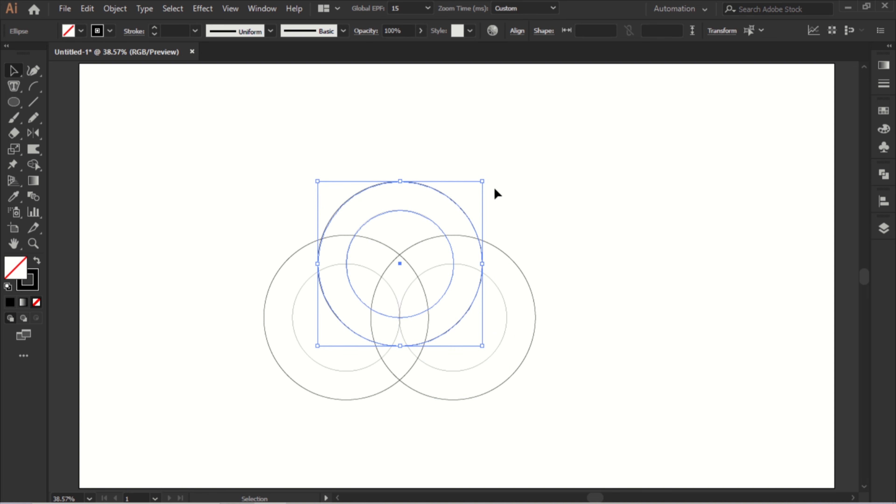
pyautogui.moveTo(542, 169); pyautogui.dragTo(391, 317)
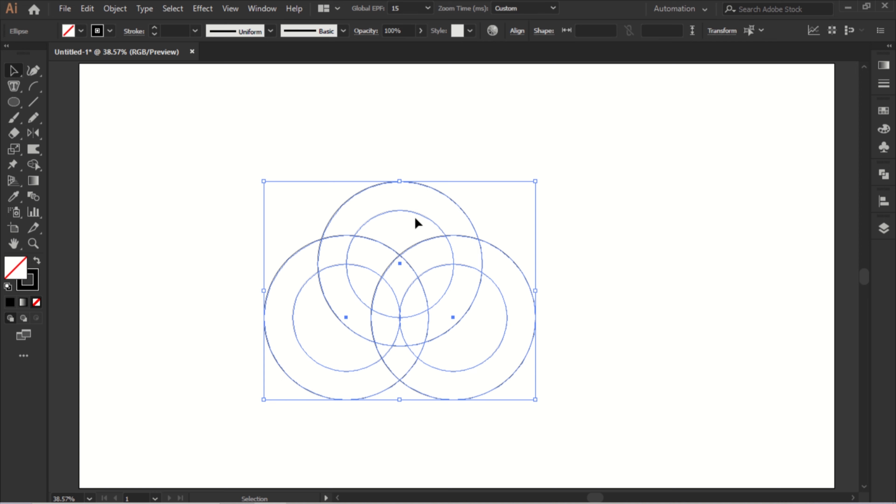
pyautogui.moveTo(535, 291); pyautogui.dragTo(569, 260)
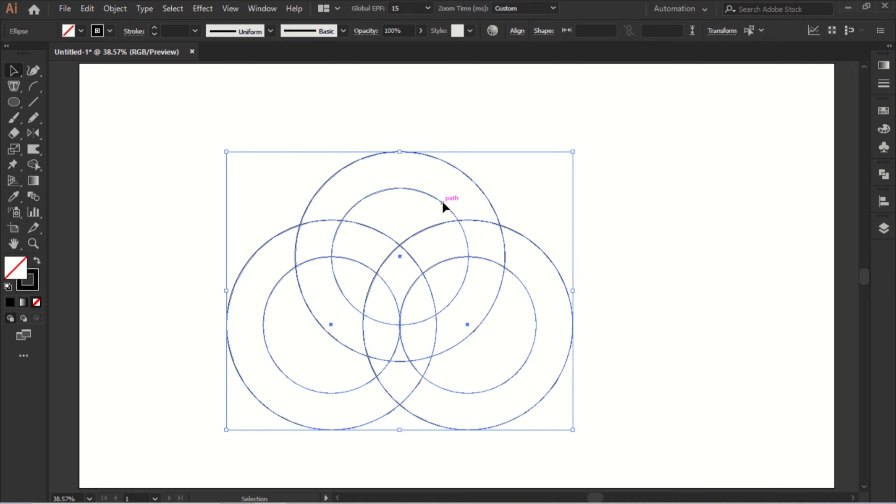
pyautogui.moveTo(441, 200); pyautogui.dragTo(471, 179)
pyautogui.click(648, 234)
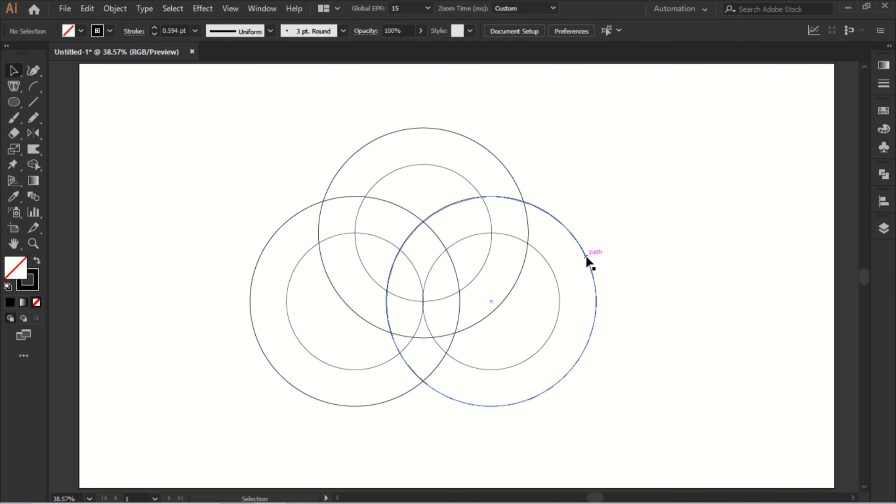
# Step: Duplicate the right concentric pair leftward so the copy's outer circle meets the right edge of the original inner circle
pyautogui.moveTo(586, 257); pyautogui.dragTo(505, 260)
pyautogui.click(545, 261)
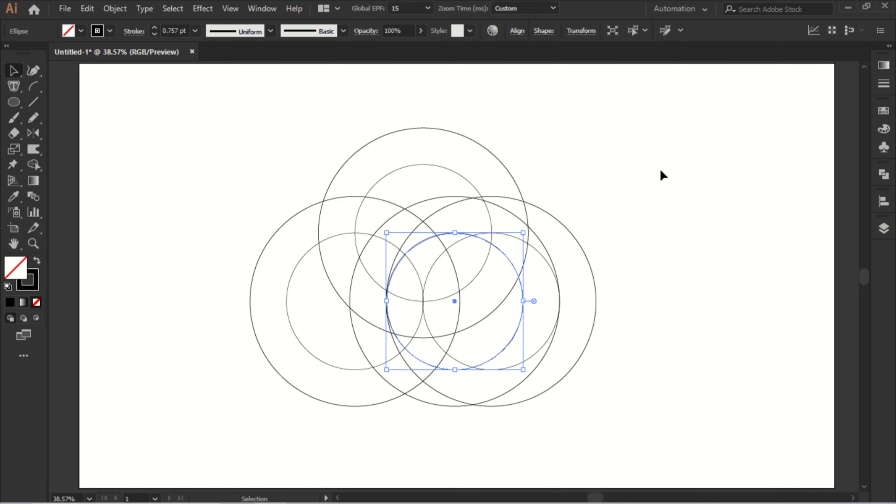
pyautogui.click(661, 171)
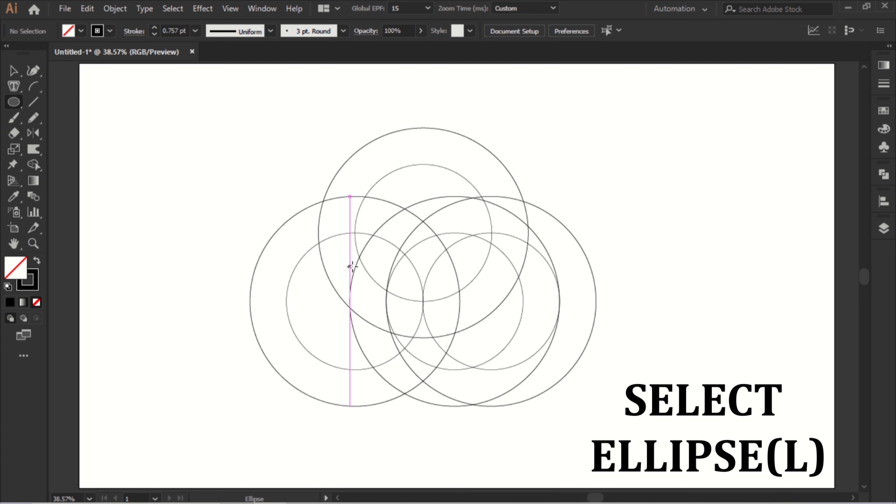
# Step: Draw a small circle just below the central intersection and size it to fit the gap between the neighbouring arcs
pyautogui.moveTo(440, 318)
pyautogui.mouseDown()
pyautogui.moveTo(456, 302)
pyautogui.moveTo(439, 332)
pyautogui.mouseUp()
pyautogui.press('v')
pyautogui.click(459, 343)
pyautogui.click(463, 343)
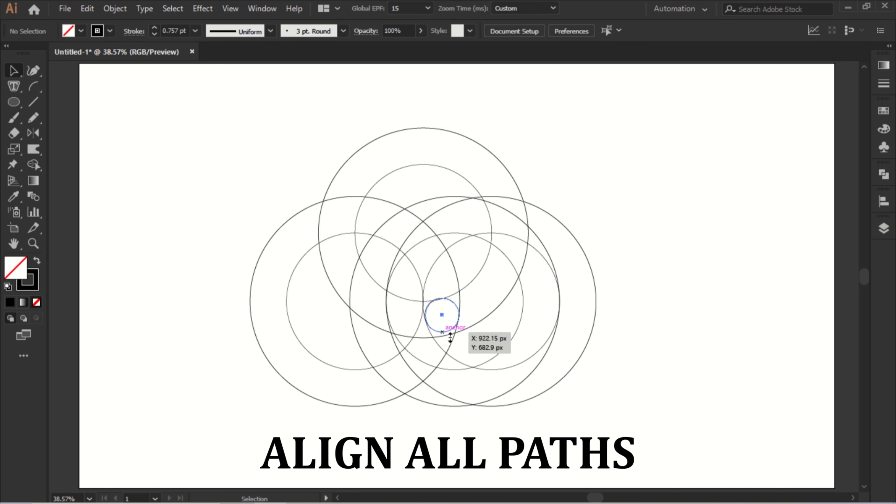
pyautogui.click(450, 337)
pyautogui.moveTo(425, 336); pyautogui.dragTo(420, 338)
pyautogui.click(466, 352)
pyautogui.click(442, 333)
pyautogui.click(463, 343)
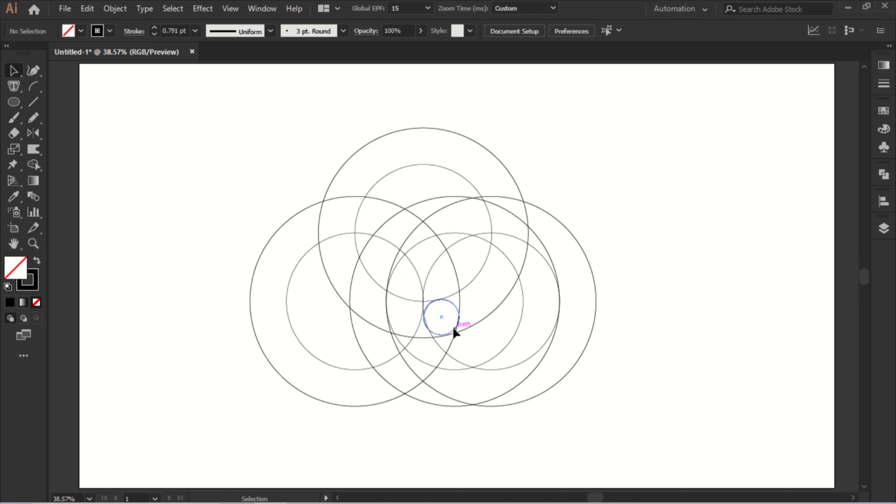
# Step: Duplicate the small circle horizontally, placing one copy adjoining its right side and another between the arcs further left
pyautogui.click(454, 329)
pyautogui.moveTo(454, 329); pyautogui.dragTo(490, 328)
pyautogui.moveTo(452, 303); pyautogui.dragTo(382, 303)
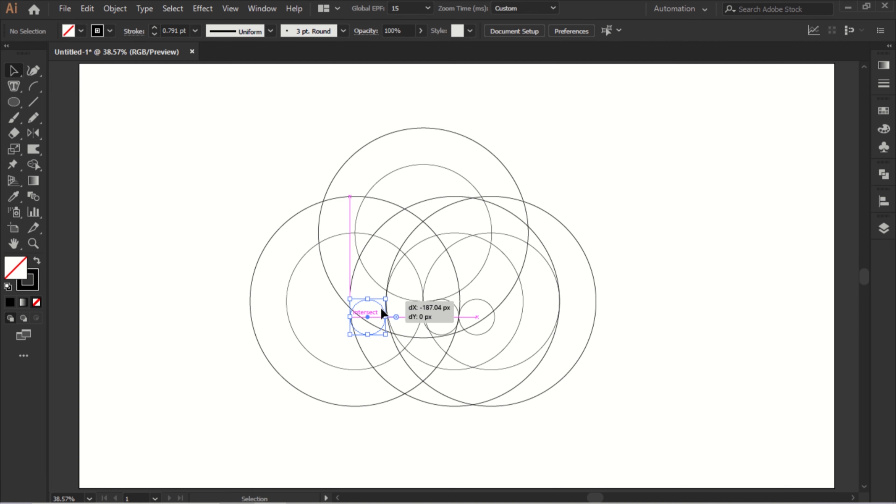
pyautogui.click(380, 333)
pyautogui.click(377, 334)
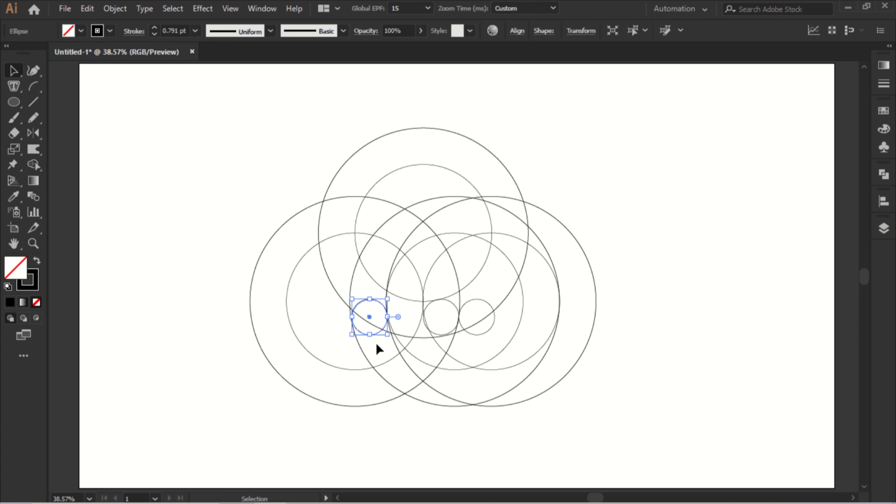
pyautogui.click(381, 348)
# Step: Switch to outline view and enlarge the leftmost small circle so it spans the gap between the arcs on either side
pyautogui.press('a')
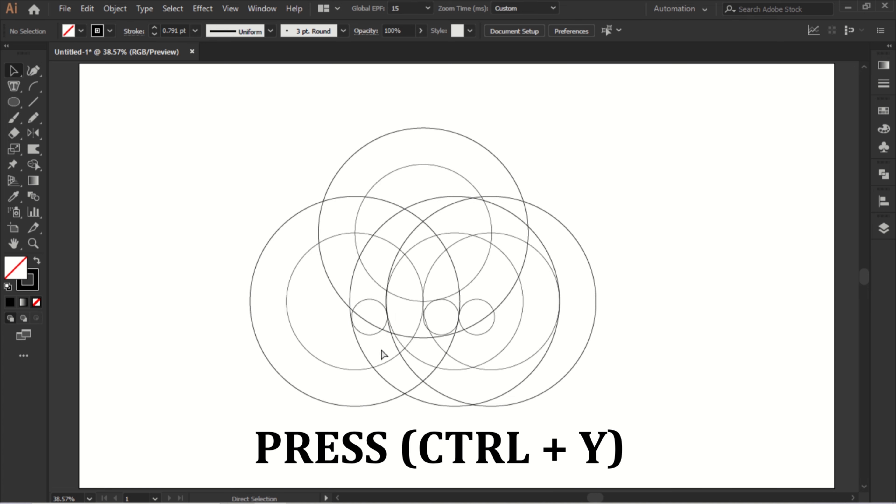
pyautogui.hotkey('ctrl', 'y')
pyautogui.scroll(5, 381, 347)
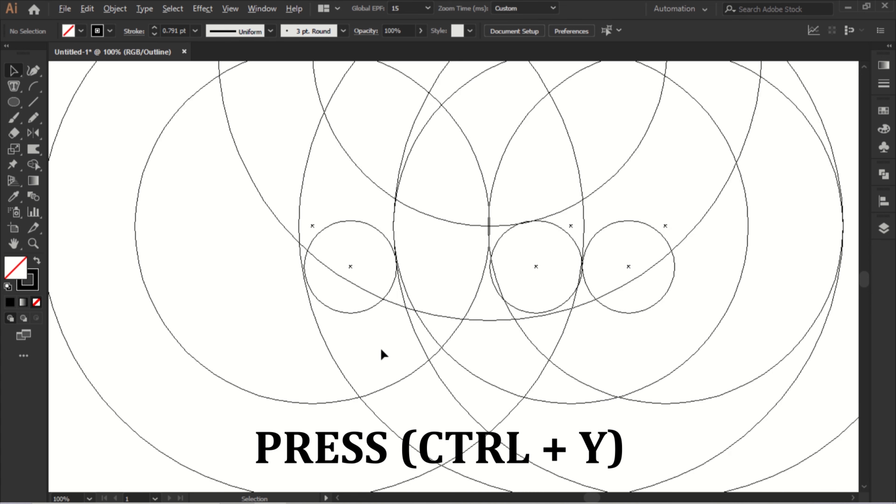
pyautogui.moveTo(375, 329); pyautogui.dragTo(479, 382)
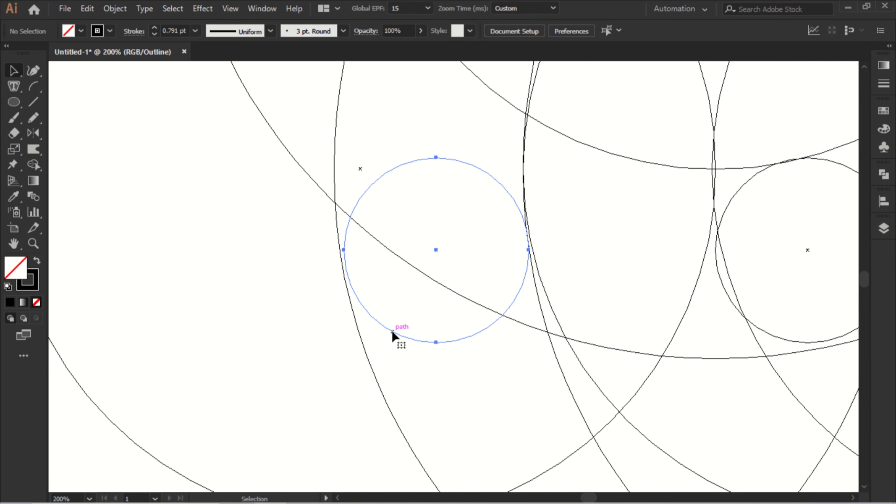
pyautogui.click(400, 336)
pyautogui.moveTo(344, 252); pyautogui.dragTo(338, 250)
pyautogui.click(476, 384)
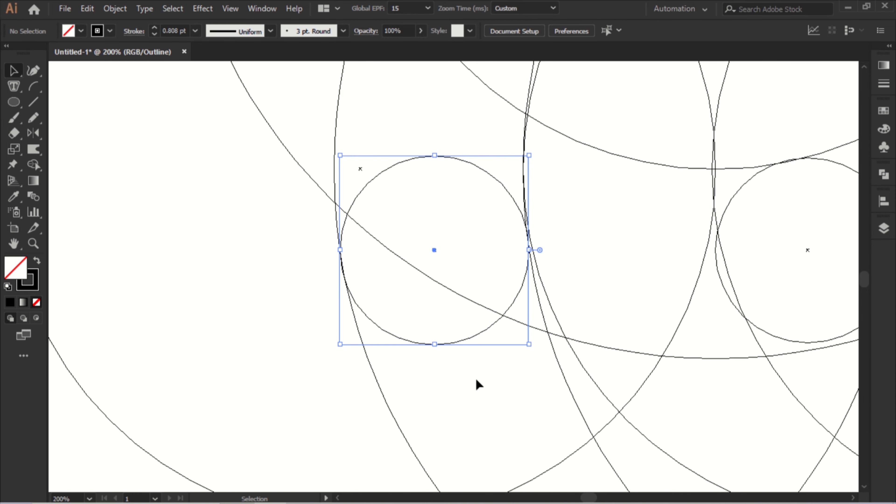
# Step: Fine-tune the middle small circle's size to meet the adjacent arc and return to preview with the artboard fitted in view
pyautogui.moveTo(628, 306); pyautogui.dragTo(298, 348)
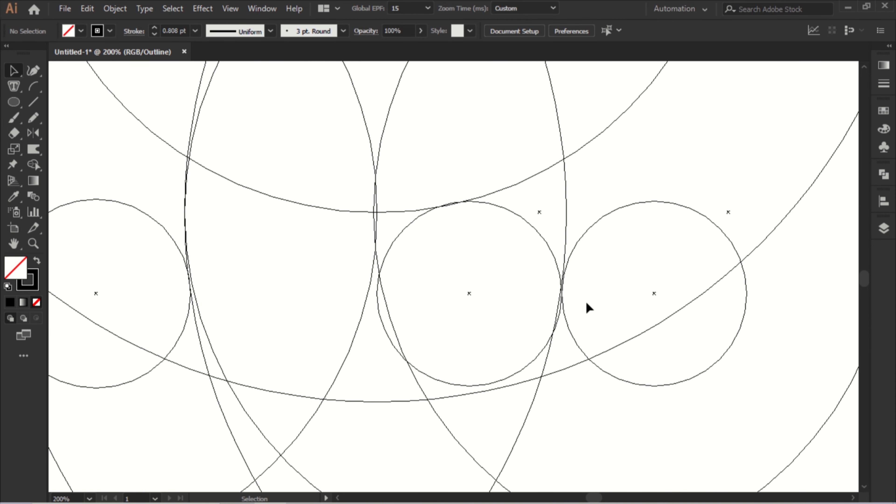
pyautogui.click(563, 299)
pyautogui.moveTo(562, 300)
pyautogui.mouseDown()
pyautogui.moveTo(544, 297)
pyautogui.moveTo(560, 294)
pyautogui.mouseUp()
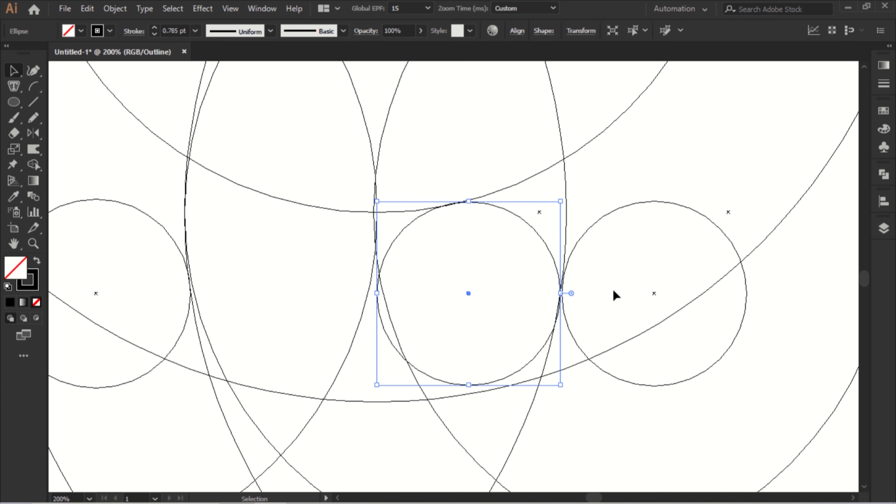
pyautogui.click(614, 296)
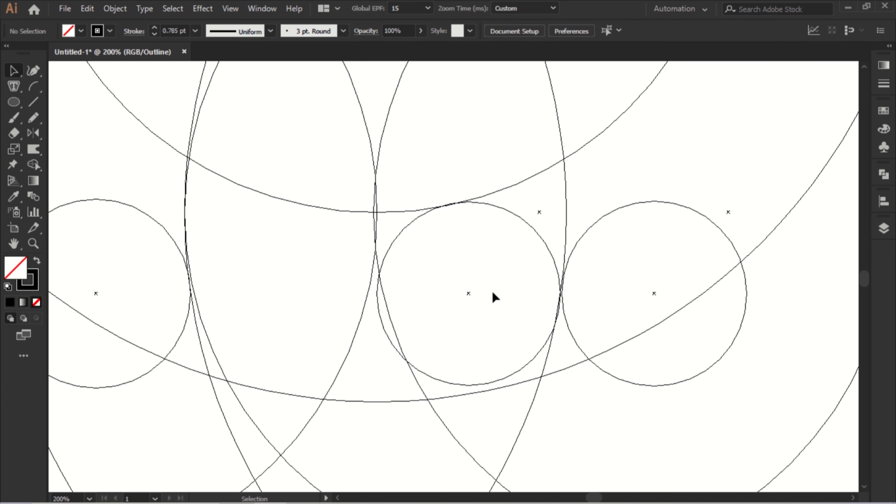
pyautogui.scroll(-2, 494, 297)
pyautogui.scroll(-3, 495, 298)
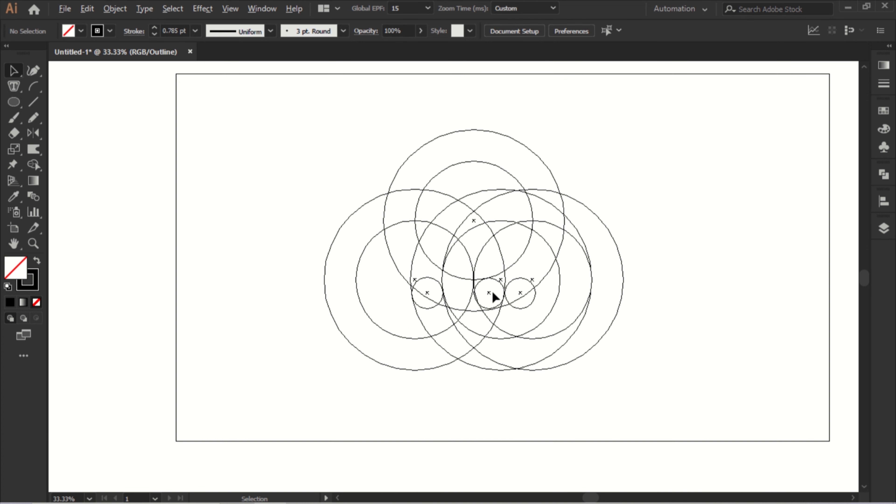
pyautogui.hotkey('ctrl', 'y')
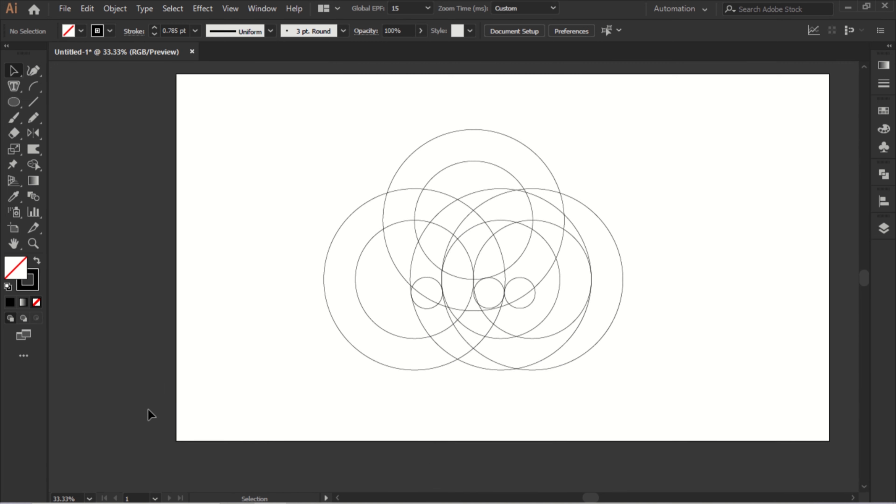
pyautogui.hotkey('ctrl', '0')
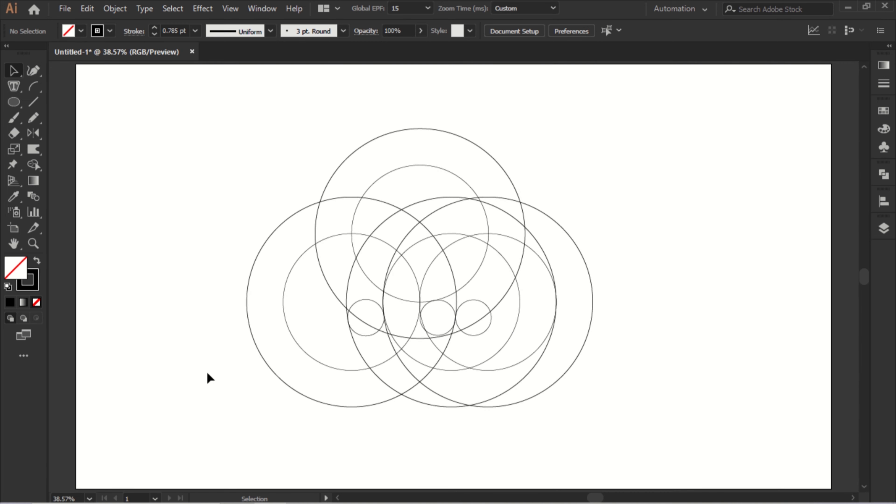
# Step: Draw a horizontal line along the large circles' base and copy it to the inner circles' base and the small circles' lower and upper edges
pyautogui.click(36, 96)
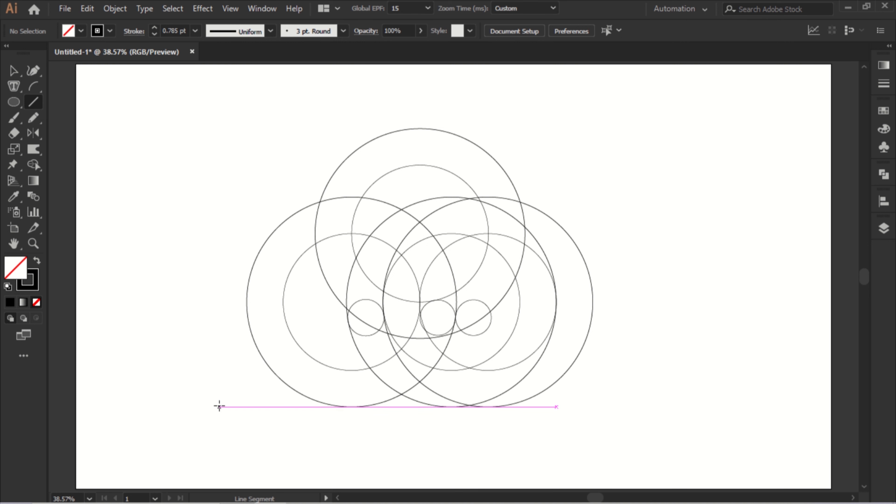
pyautogui.moveTo(219, 407); pyautogui.dragTo(629, 406)
pyautogui.click(13, 71)
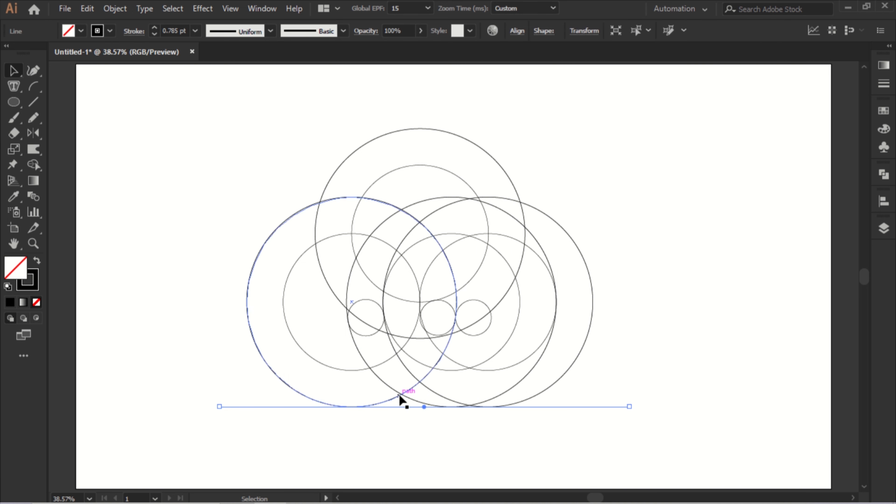
pyautogui.moveTo(403, 406); pyautogui.dragTo(395, 335)
pyautogui.moveTo(331, 335); pyautogui.dragTo(332, 300)
# Step: Select all circles and lines, swap fill and stroke to a black fill, and merge the thick cloud outline and inner arc with Shape Builder
pyautogui.moveTo(612, 156); pyautogui.dragTo(303, 424)
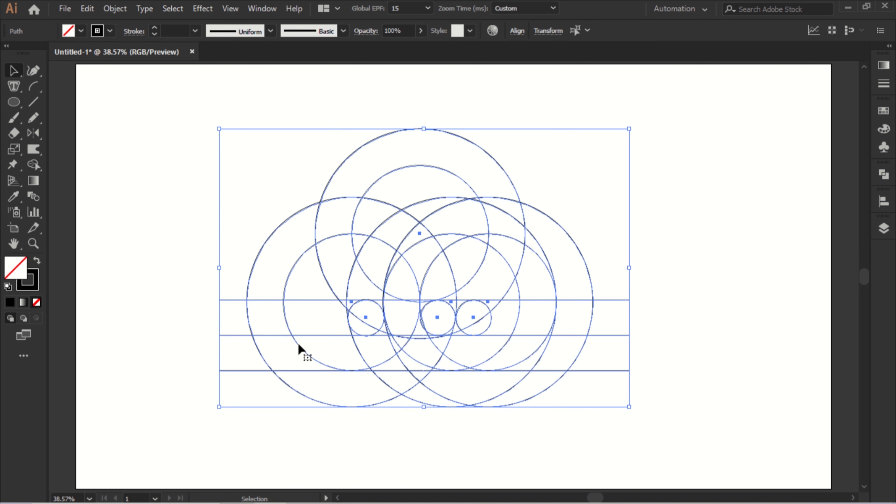
pyautogui.click(34, 164)
pyautogui.click(37, 262)
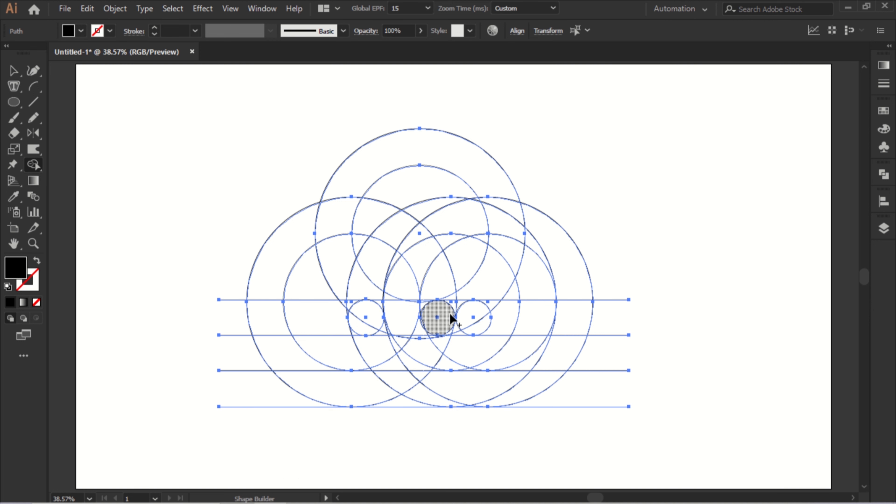
pyautogui.moveTo(451, 304)
pyautogui.mouseDown()
pyautogui.moveTo(440, 270)
pyautogui.moveTo(417, 245)
pyautogui.moveTo(380, 219)
pyautogui.moveTo(347, 217)
pyautogui.moveTo(312, 226)
pyautogui.moveTo(290, 247)
pyautogui.moveTo(275, 302)
pyautogui.moveTo(282, 340)
pyautogui.moveTo(298, 360)
pyautogui.moveTo(404, 401)
pyautogui.moveTo(404, 388)
pyautogui.moveTo(432, 380)
pyautogui.moveTo(513, 395)
pyautogui.moveTo(534, 368)
pyautogui.mouseUp()
pyautogui.moveTo(567, 321)
pyautogui.mouseDown()
pyautogui.moveTo(547, 246)
pyautogui.moveTo(511, 220)
pyautogui.moveTo(495, 181)
pyautogui.moveTo(458, 182)
pyautogui.moveTo(446, 204)
pyautogui.mouseUp()
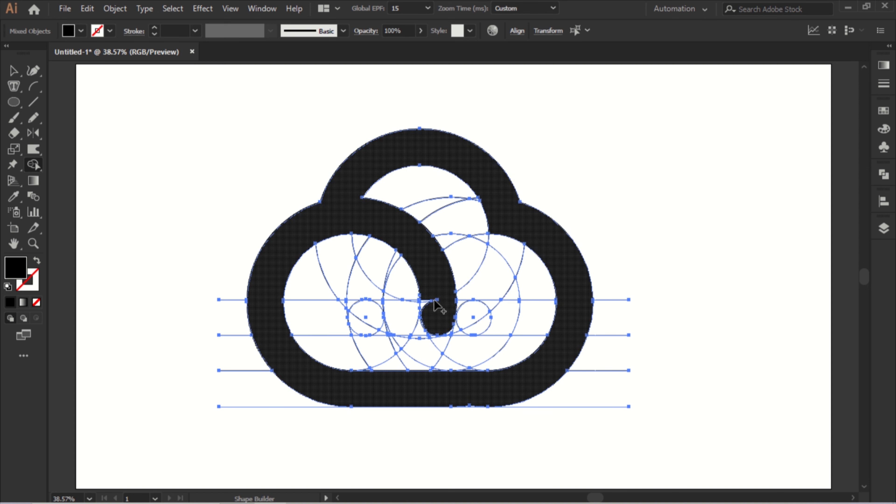
# Step: Merge the short rounded bar at the inner arc's end and the round-tipped tail rising from the base into the cloud shape
pyautogui.moveTo(443, 317)
pyautogui.mouseDown()
pyautogui.moveTo(453, 332)
pyautogui.moveTo(466, 331)
pyautogui.moveTo(449, 310)
pyautogui.mouseUp()
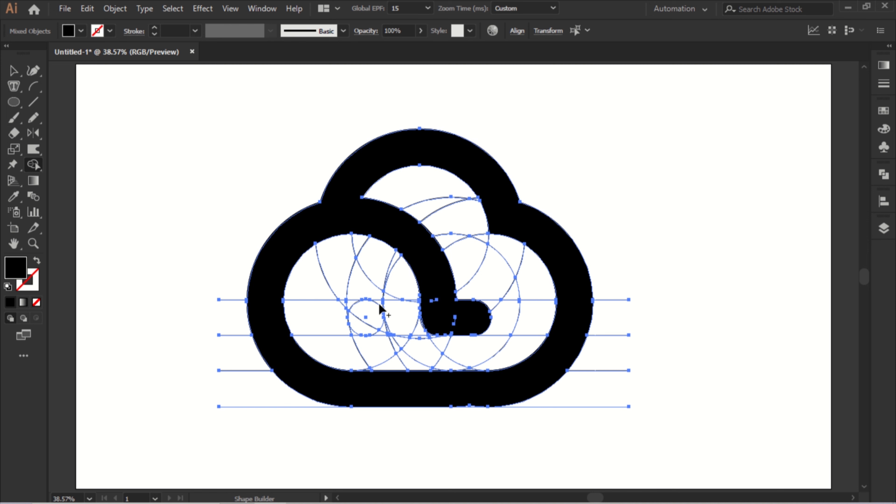
pyautogui.moveTo(382, 338)
pyautogui.mouseDown()
pyautogui.moveTo(385, 367)
pyautogui.moveTo(426, 371)
pyautogui.mouseUp()
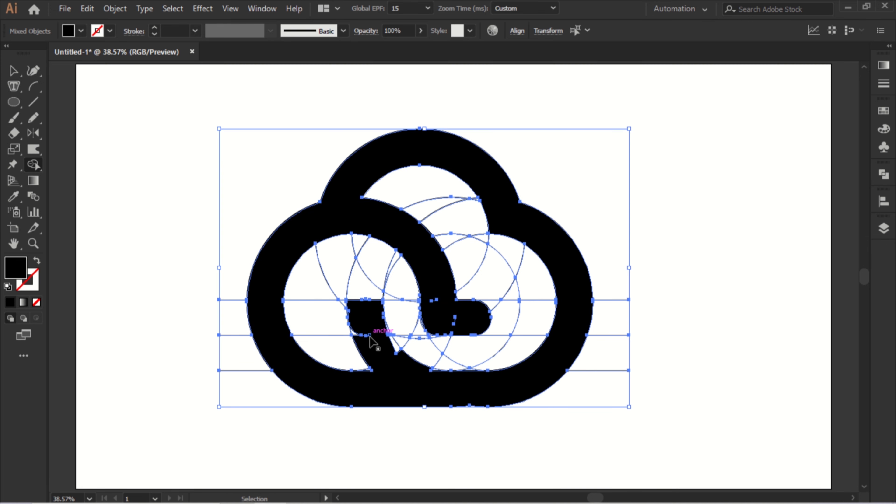
pyautogui.hotkey('ctrl', 'z')
pyautogui.moveTo(383, 333)
pyautogui.mouseDown()
pyautogui.moveTo(411, 370)
pyautogui.moveTo(428, 374)
pyautogui.mouseUp()
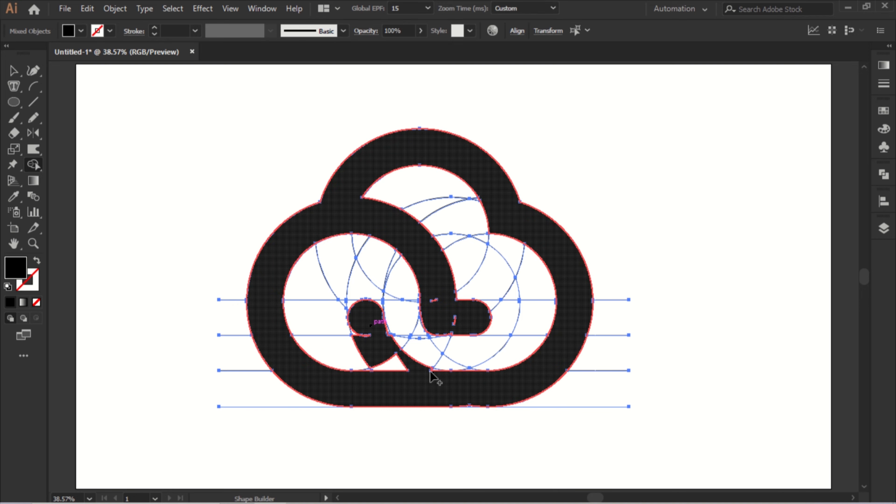
# Step: Merge the leftover slivers within the round-tipped left tail into the black cloud shape with Shape Builder
pyautogui.scroll(4, 367, 341)
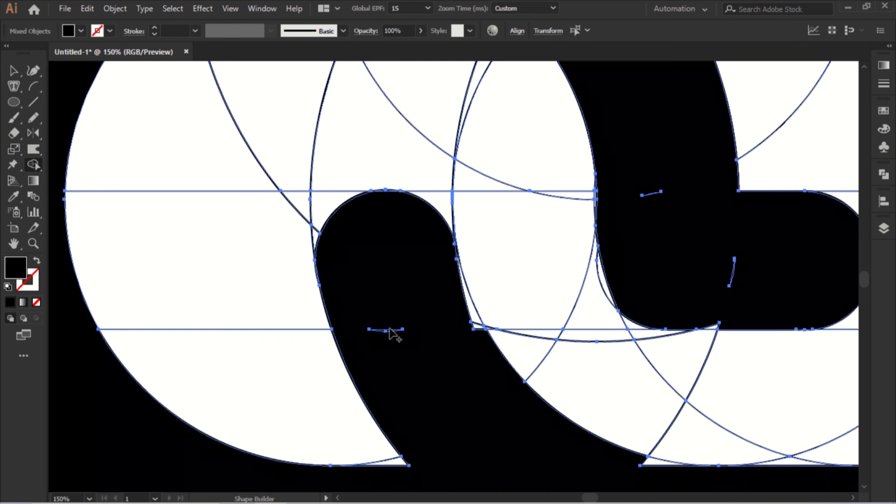
pyautogui.scroll(2, 448, 303)
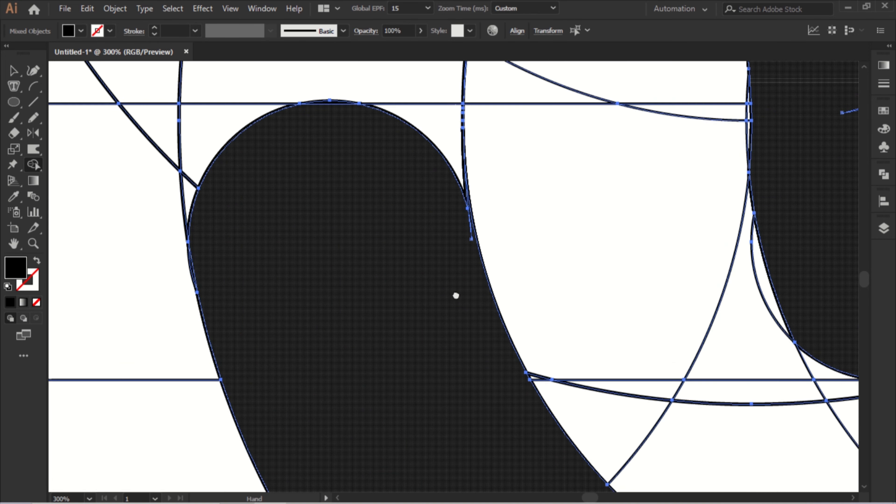
pyautogui.scroll(-5, 492, 384)
pyautogui.hscroll(3, 523, 275)
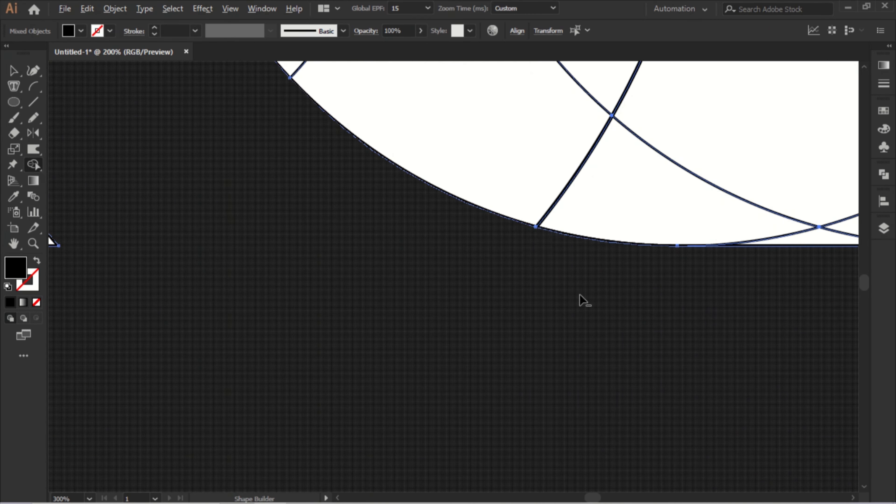
pyautogui.scroll(-3, 579, 295)
pyautogui.moveTo(744, 185); pyautogui.dragTo(646, 438)
pyautogui.moveTo(585, 141); pyautogui.dragTo(642, 396)
pyautogui.moveTo(210, 398); pyautogui.dragTo(400, 298)
pyautogui.moveTo(366, 437); pyautogui.dragTo(144, 261)
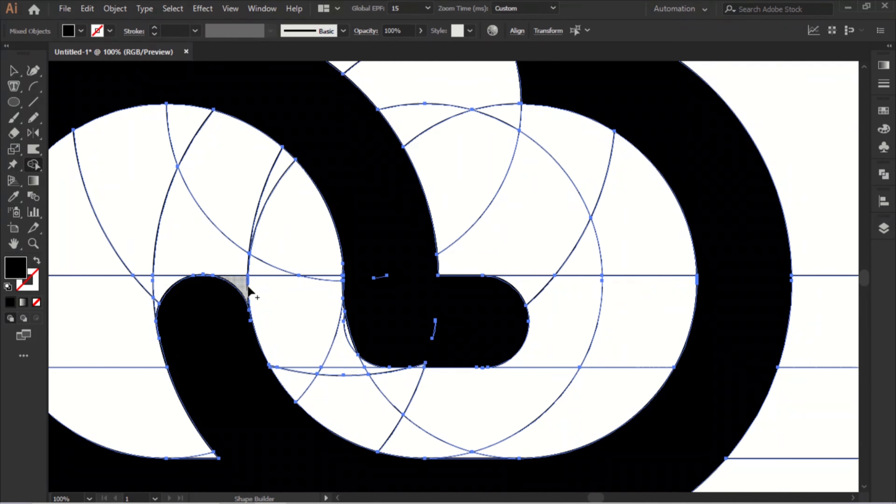
# Step: Merge the remaining slivers inside the short bar and along its rounded lower-left corner into the cloud shape
pyautogui.scroll(3, 332, 285)
pyautogui.moveTo(472, 309); pyautogui.dragTo(417, 271)
pyautogui.moveTo(461, 354); pyautogui.dragTo(425, 273)
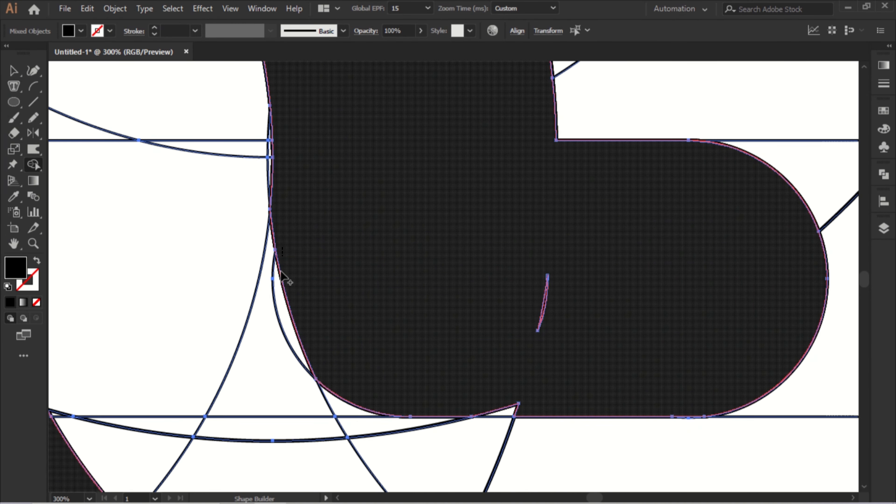
pyautogui.moveTo(530, 307); pyautogui.dragTo(536, 313)
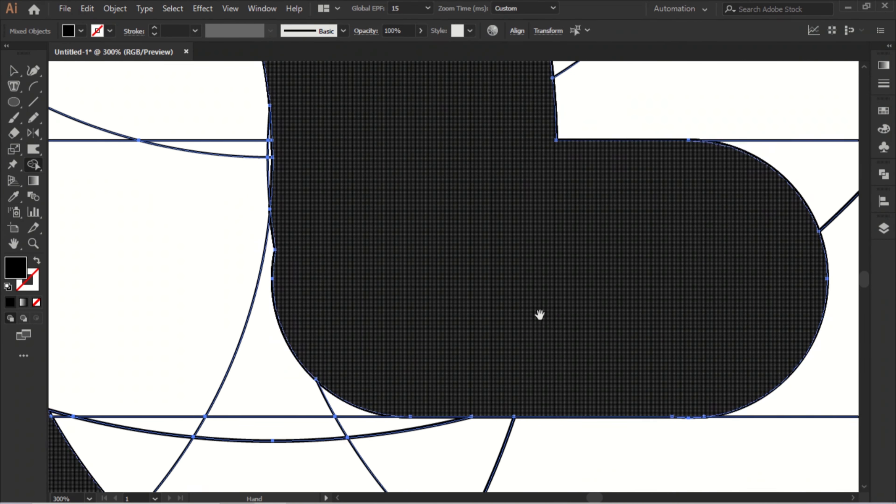
# Step: Move the black cloud shape aside, delete all the leftover construction circles and lines, and move the cloud back to the artboard's centre
pyautogui.hotkey('ctrl', '0')
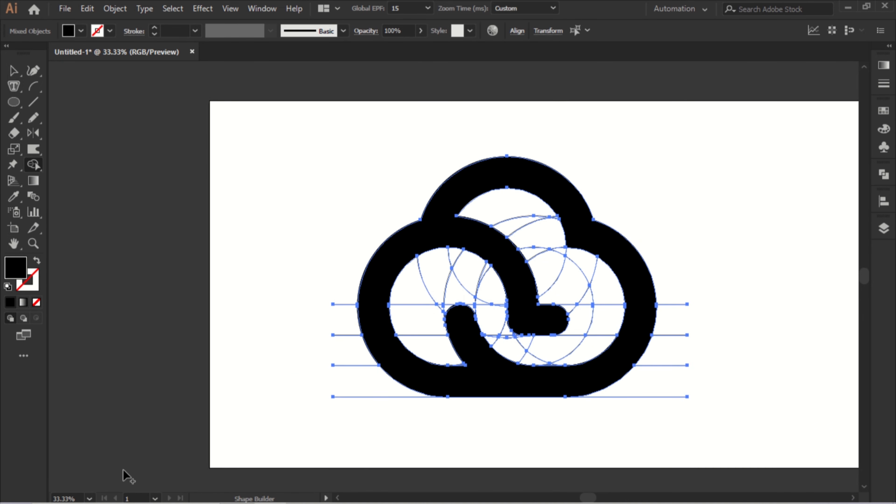
pyautogui.click(89, 499)
pyautogui.click(127, 480)
pyautogui.click(13, 71)
pyautogui.click(207, 148)
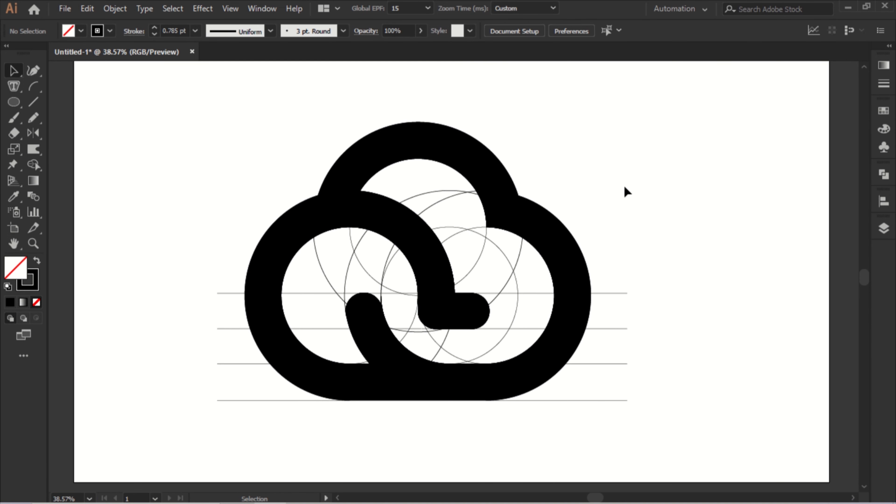
pyautogui.moveTo(352, 158); pyautogui.dragTo(765, 179)
pyautogui.moveTo(618, 124); pyautogui.dragTo(198, 455)
pyautogui.press('Delete')
pyautogui.moveTo(729, 226); pyautogui.dragTo(343, 222)
pyautogui.click(659, 256)
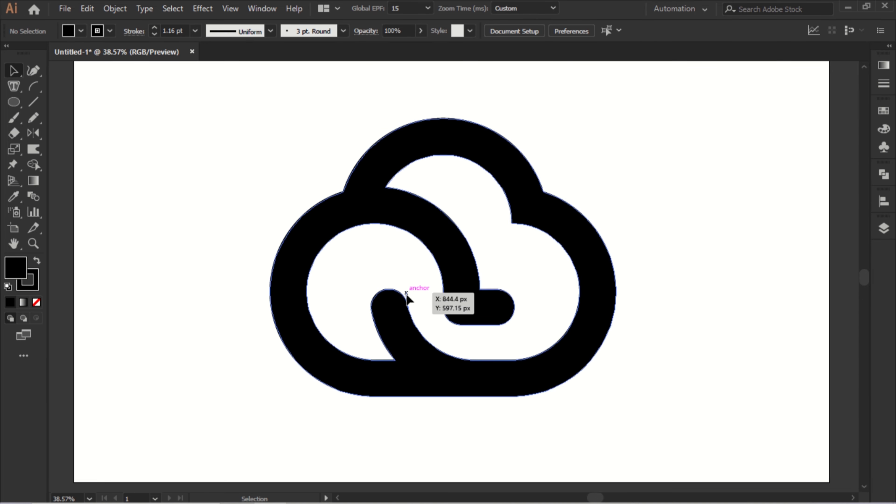
# Step: Select the cloud shape, shift it slightly left on the artboard and deselect it
pyautogui.click(408, 296)
pyautogui.click(421, 318)
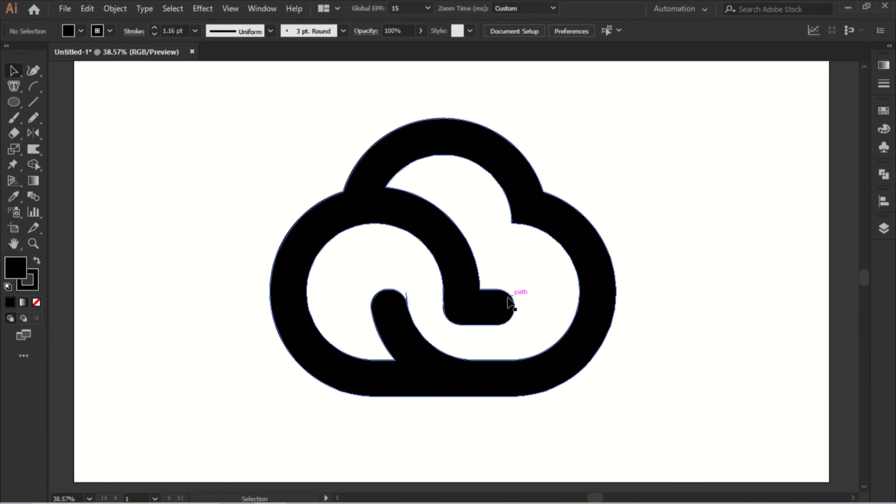
pyautogui.moveTo(508, 303); pyautogui.dragTo(502, 303)
pyautogui.click(529, 271)
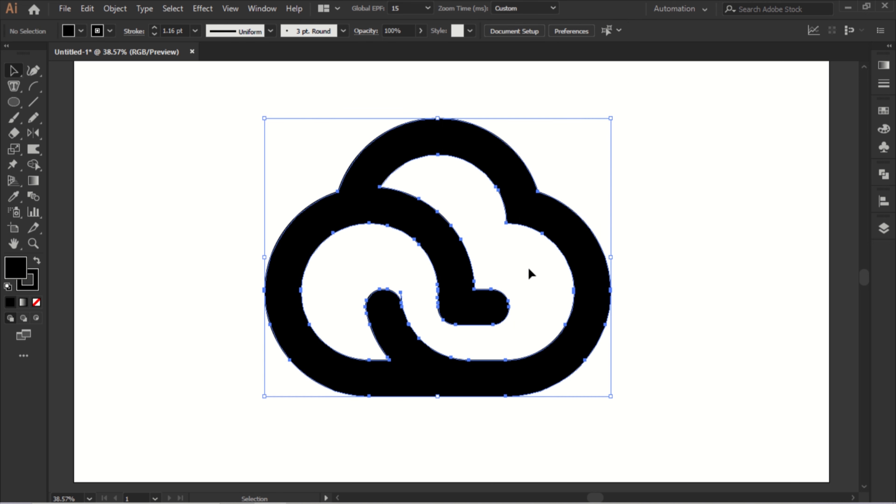